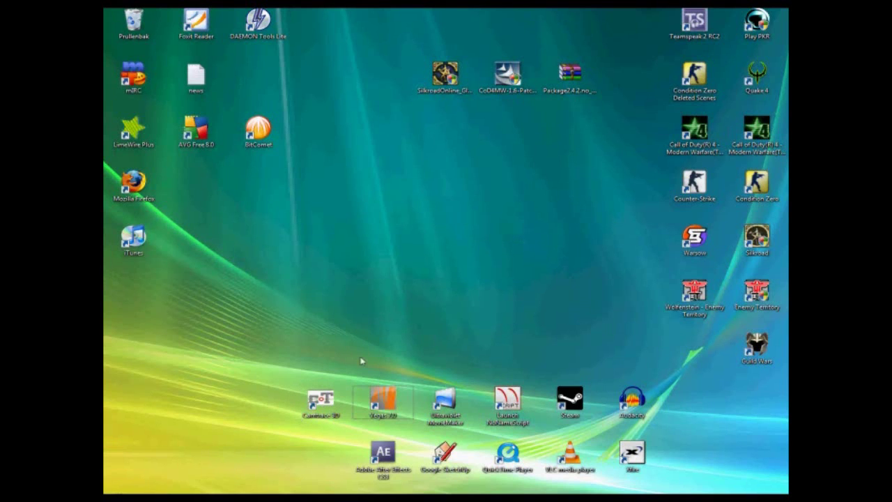
Browse from Computer to the home folder, then into Wolfenstein - Enemy Territory > uvMovieMod > screenshots.
{"action": "key", "text": "super"}
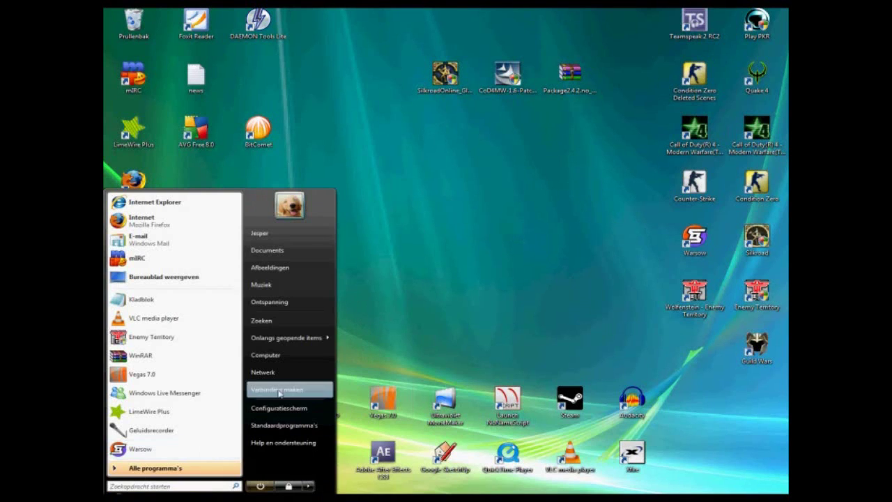
{"action": "left_click", "coordinate": [278, 353]}
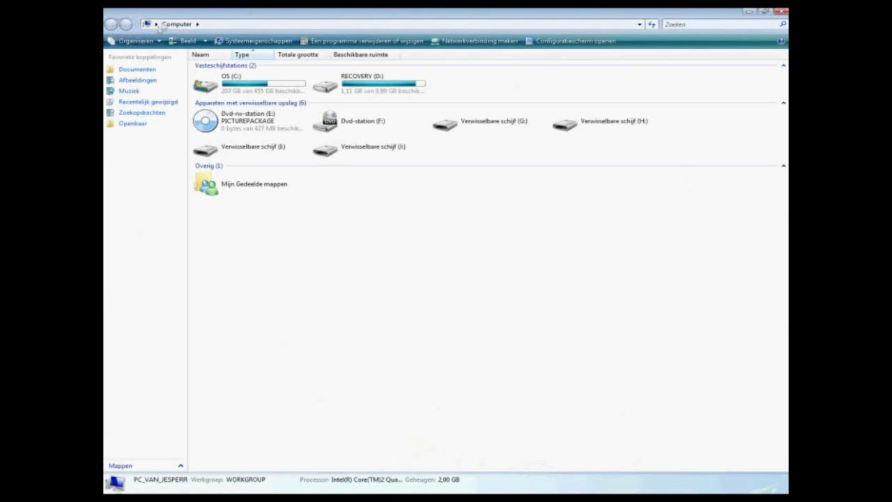
{"action": "left_click", "coordinate": [156, 23]}
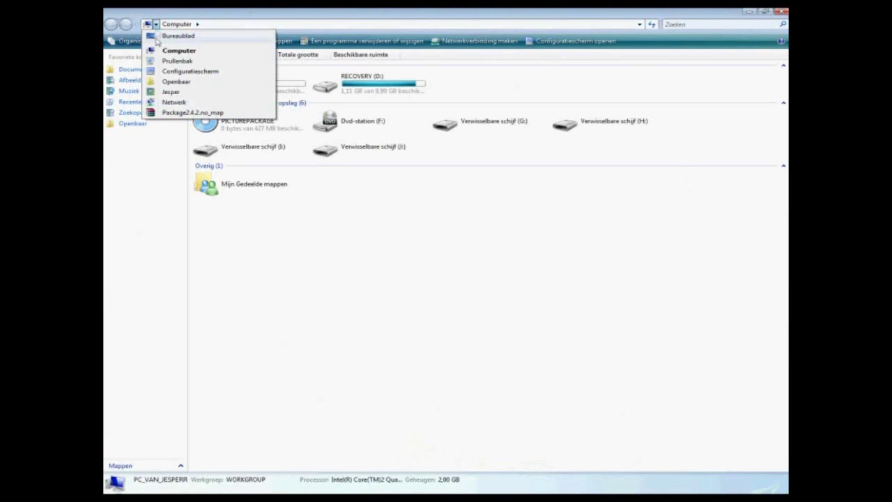
{"action": "left_click", "coordinate": [171, 91]}
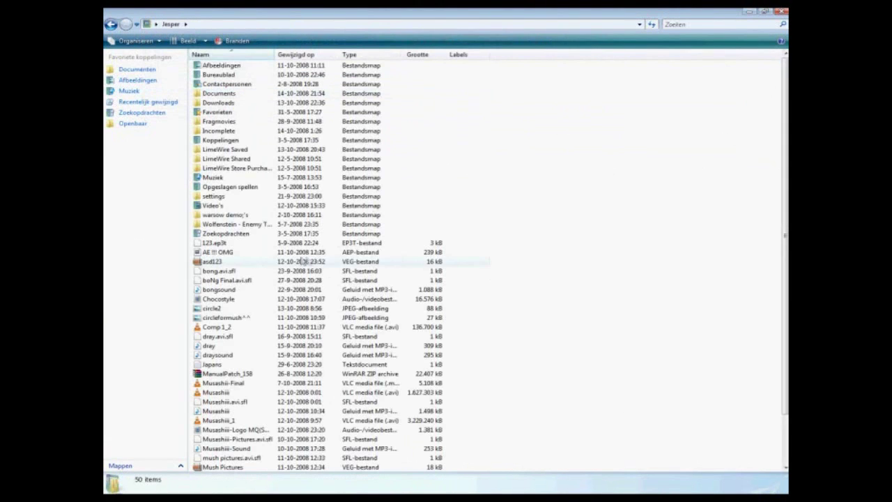
{"action": "double_click", "coordinate": [244, 225]}
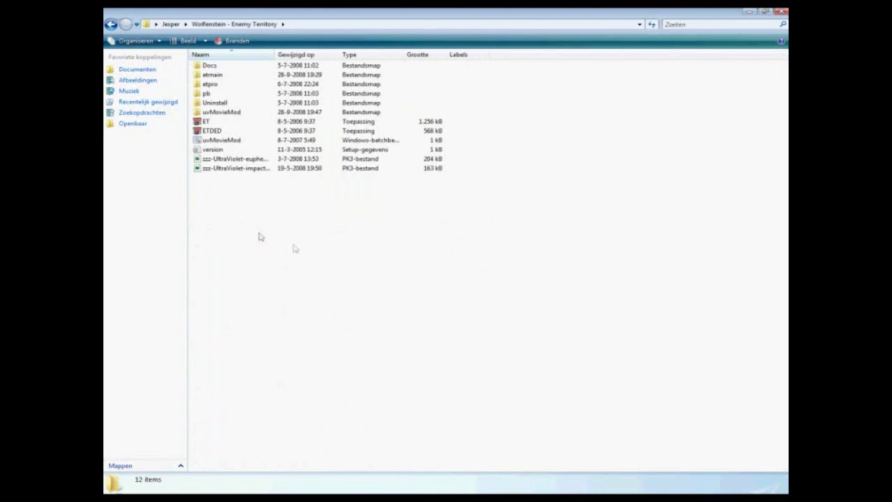
{"action": "left_click", "coordinate": [217, 114]}
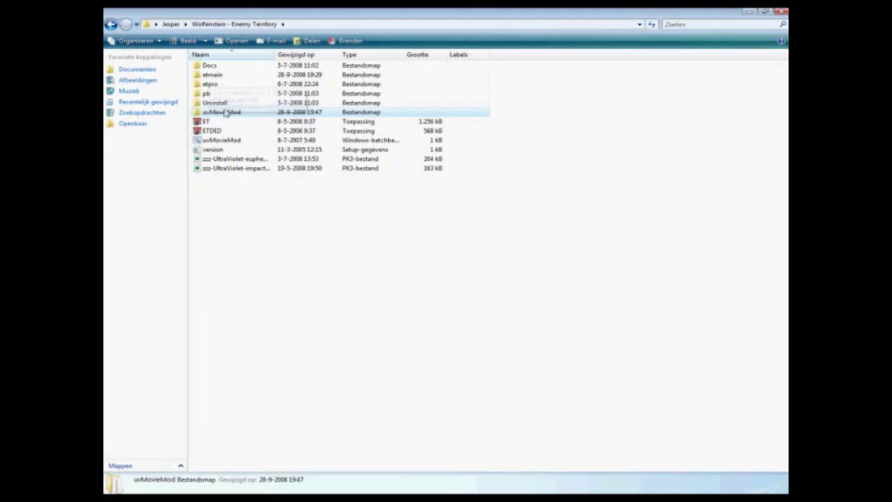
{"action": "double_click", "coordinate": [226, 113]}
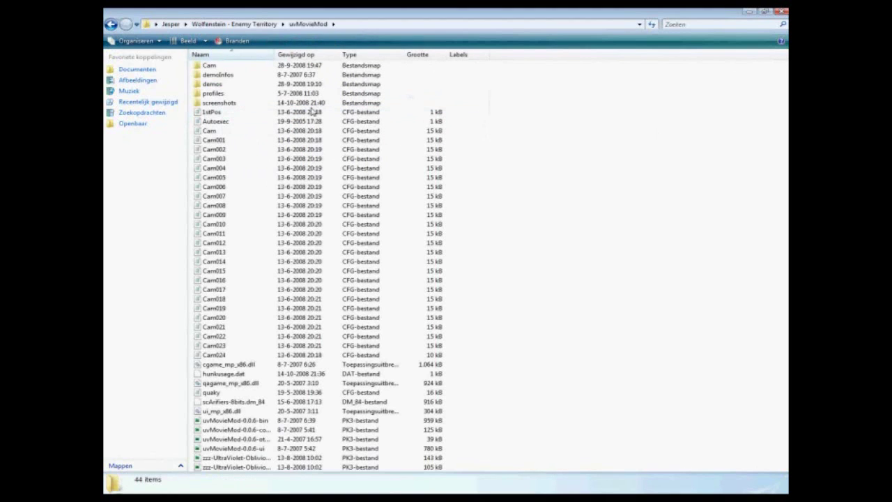
{"action": "double_click", "coordinate": [223, 103]}
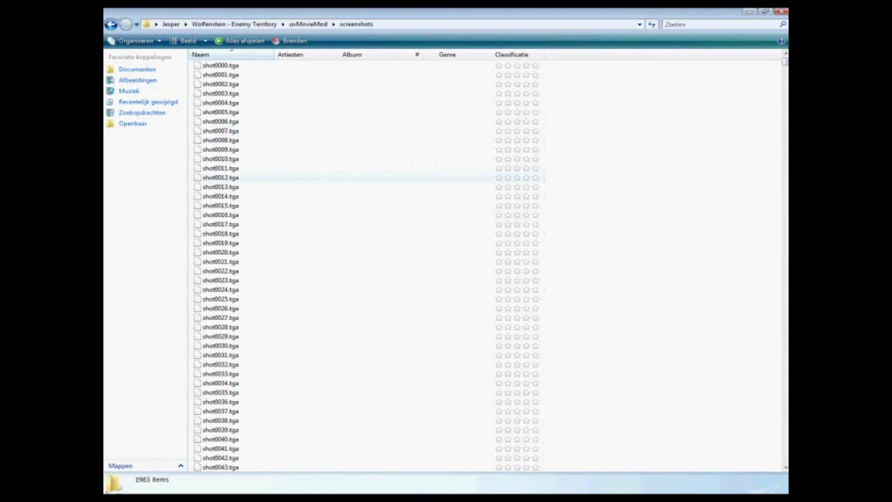
Open the home folder in a new maximized window and go into Downloads.
{"action": "key", "text": "super"}
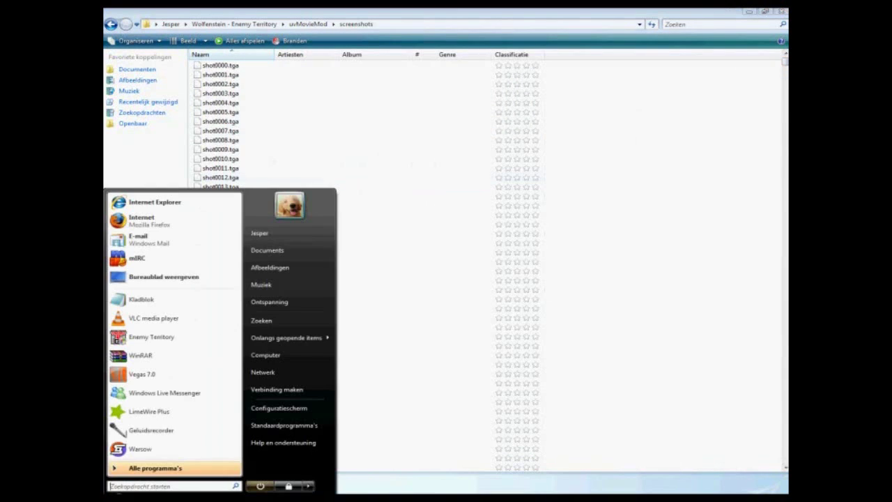
{"action": "left_click", "coordinate": [274, 237]}
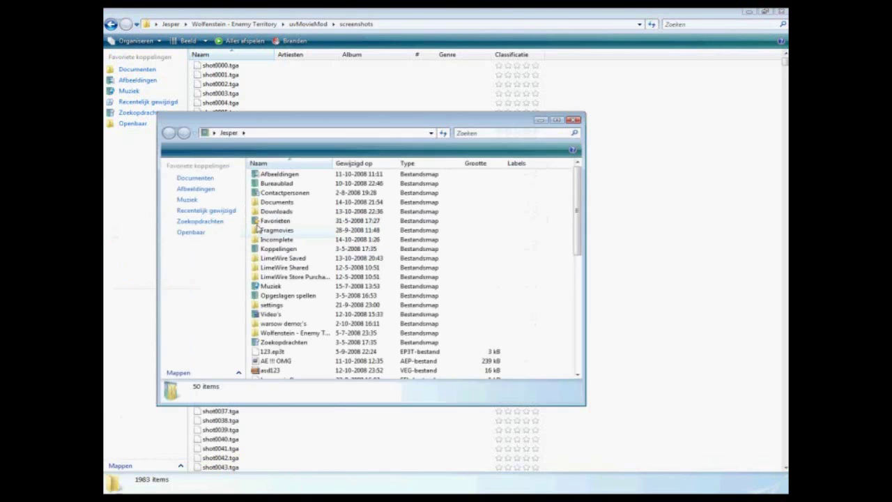
{"action": "double_click", "coordinate": [330, 124]}
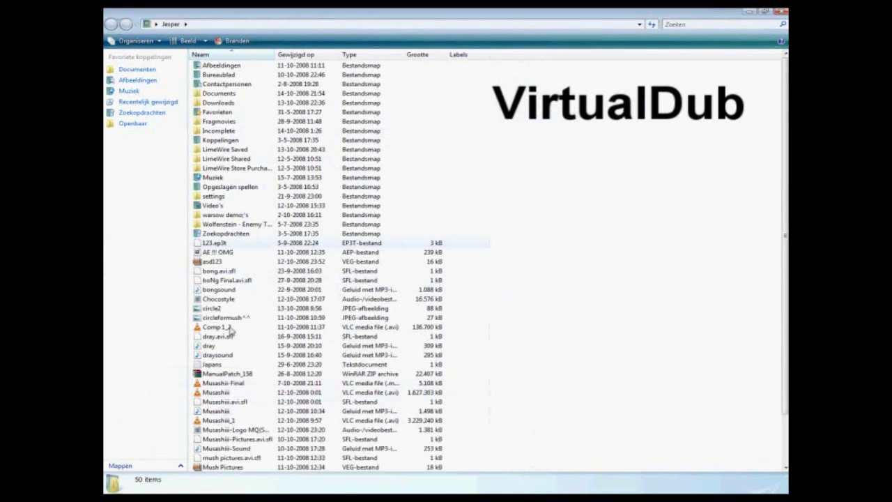
{"action": "left_click", "coordinate": [227, 103]}
{"action": "left_click", "coordinate": [230, 102]}
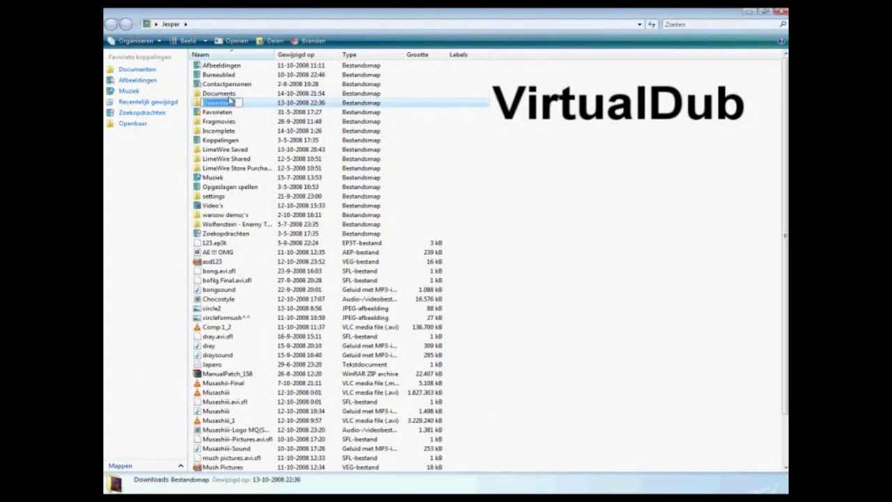
{"action": "double_click", "coordinate": [292, 103]}
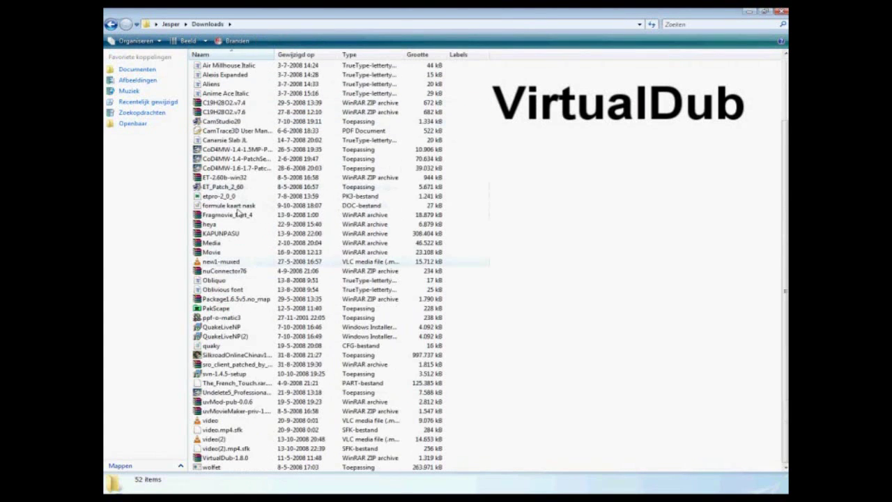
Open VirtualDub-1.8.0.zip in WinRAR, dismiss the reminder, and run VirtualDub.exe from it.
{"action": "left_click", "coordinate": [216, 459]}
{"action": "double_click", "coordinate": [216, 458]}
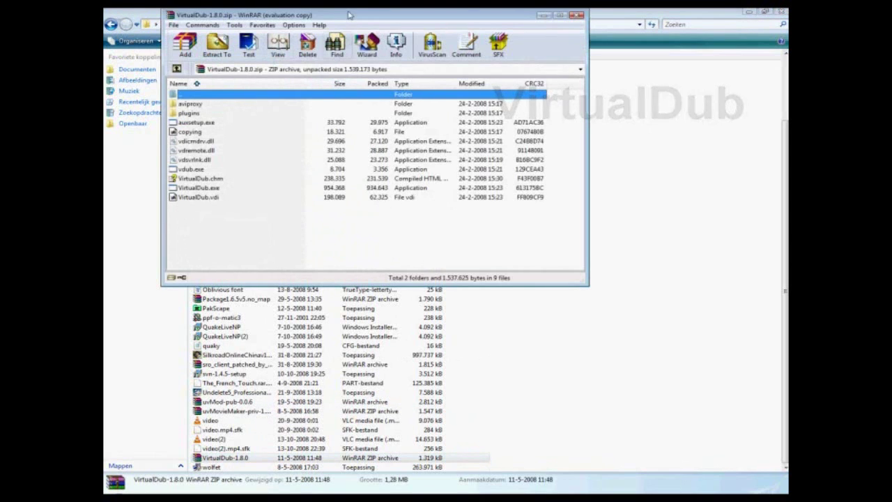
{"action": "left_click", "coordinate": [530, 216]}
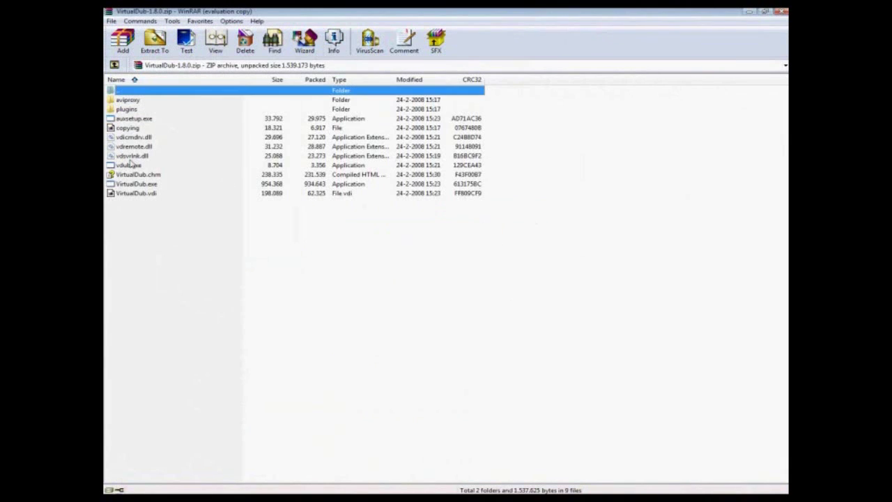
{"action": "double_click", "coordinate": [130, 184]}
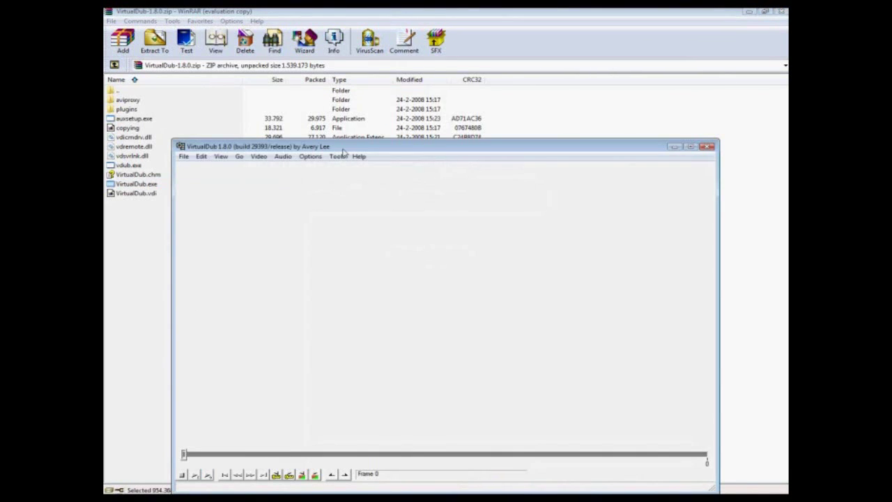
Maximize VirtualDub and choose Huffyuv v2.1.1 in the Ctrl+P compression dialog.
{"action": "double_click", "coordinate": [342, 149]}
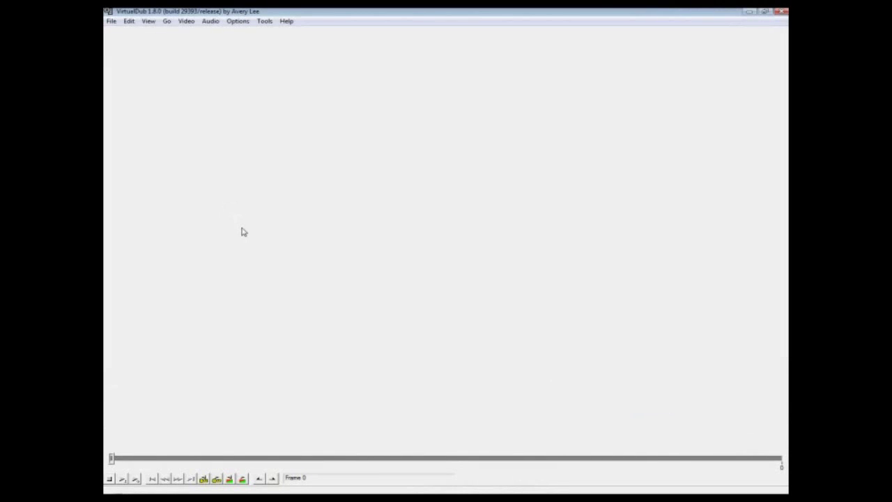
{"action": "key", "text": "ctrl+p"}
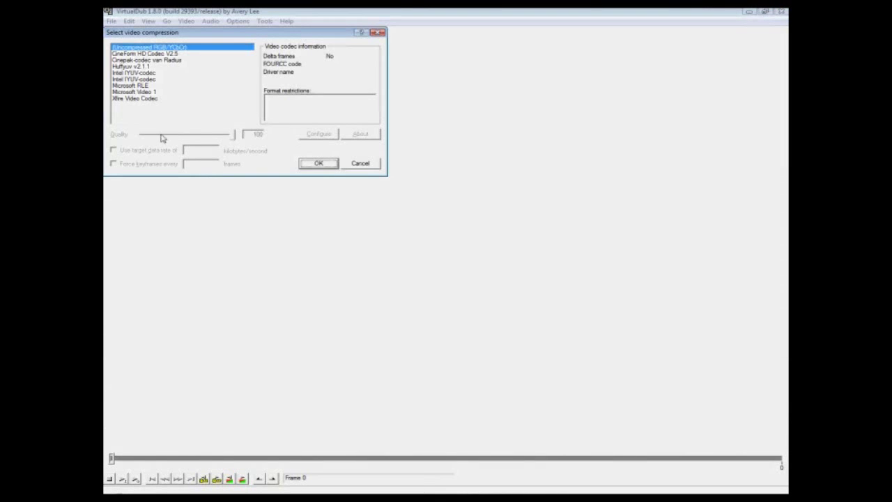
{"action": "left_click", "coordinate": [129, 67]}
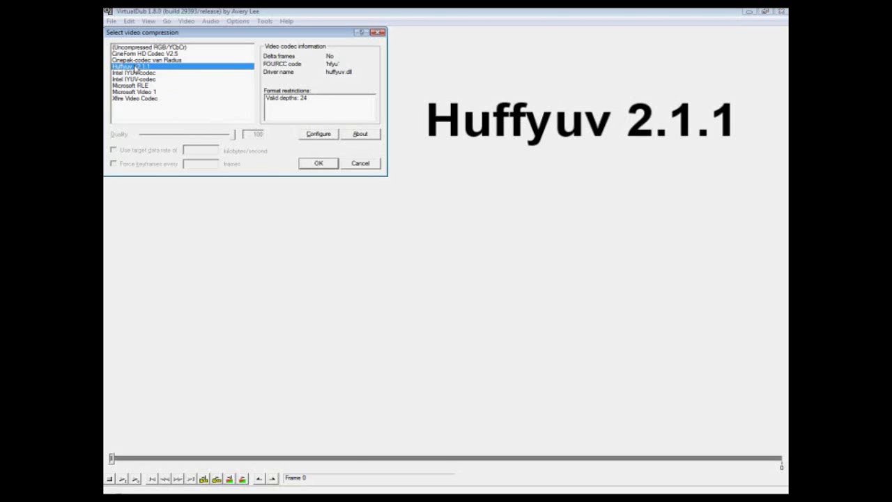
{"action": "left_click", "coordinate": [320, 166]}
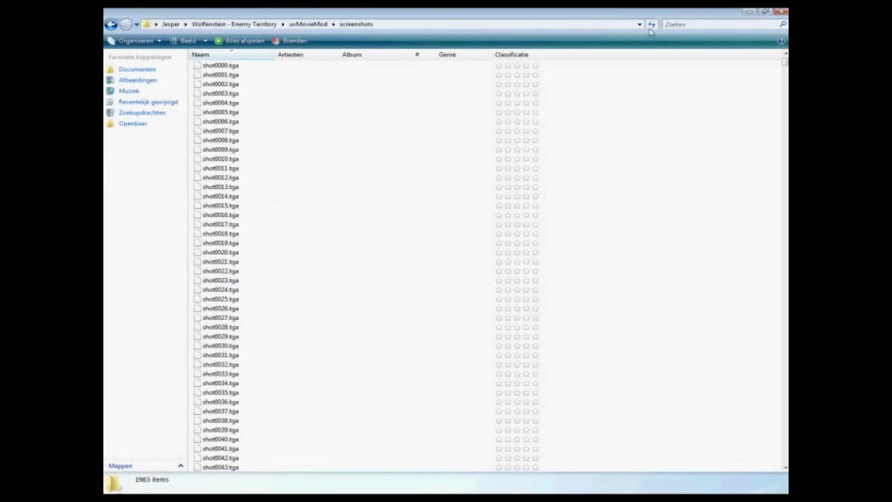
Drag shot0000.tga from the screenshots window into VirtualDub and scrub the 1983-frame timeline.
{"action": "double_click", "coordinate": [627, 15]}
{"action": "left_click_drag", "start_coordinate": [374, 96], "coordinate": [597, 96]}
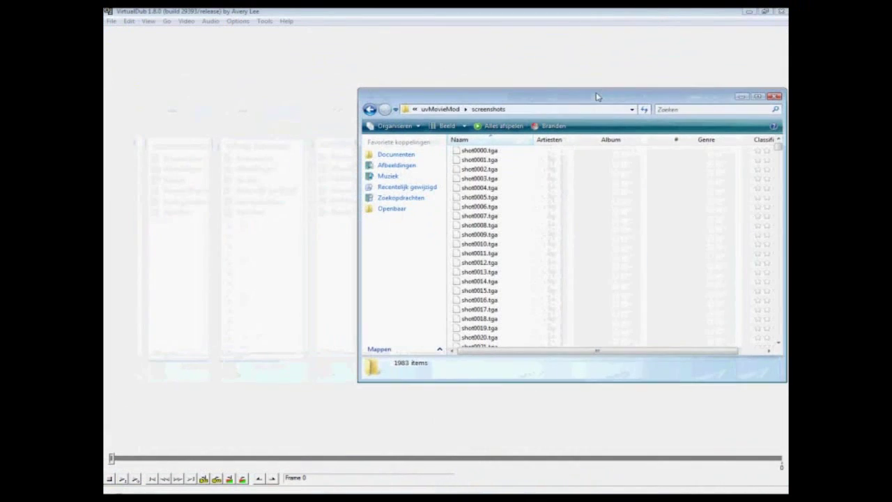
{"action": "left_click_drag", "start_coordinate": [480, 150], "coordinate": [237, 223]}
{"action": "left_click", "coordinate": [331, 14]}
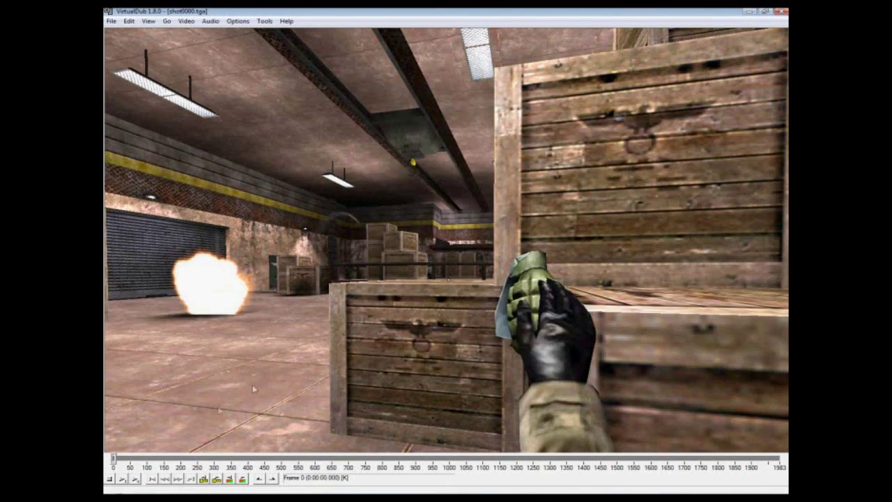
{"action": "mouse_move", "coordinate": [115, 462]}
{"action": "left_mouse_down"}
{"action": "mouse_move", "coordinate": [324, 460]}
{"action": "mouse_move", "coordinate": [113, 460]}
{"action": "left_mouse_up"}
Add a resize filter to the video through Video > Filters.
{"action": "left_click", "coordinate": [185, 21]}
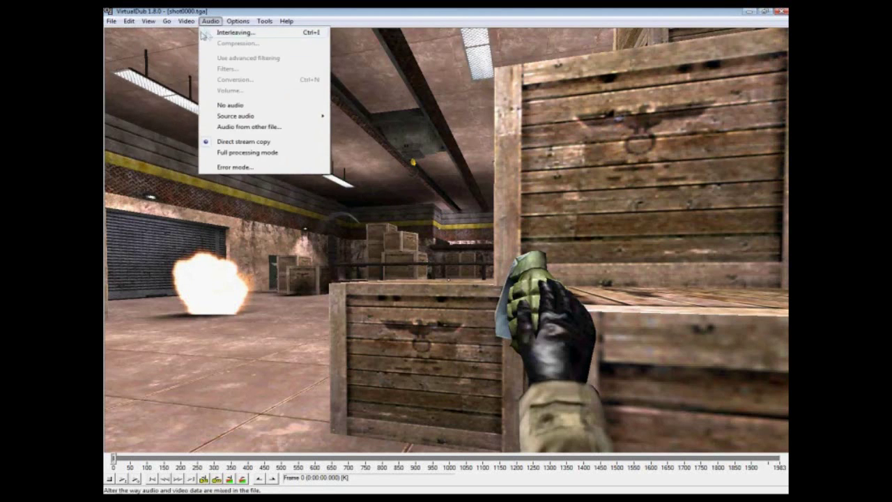
{"action": "left_click", "coordinate": [203, 32]}
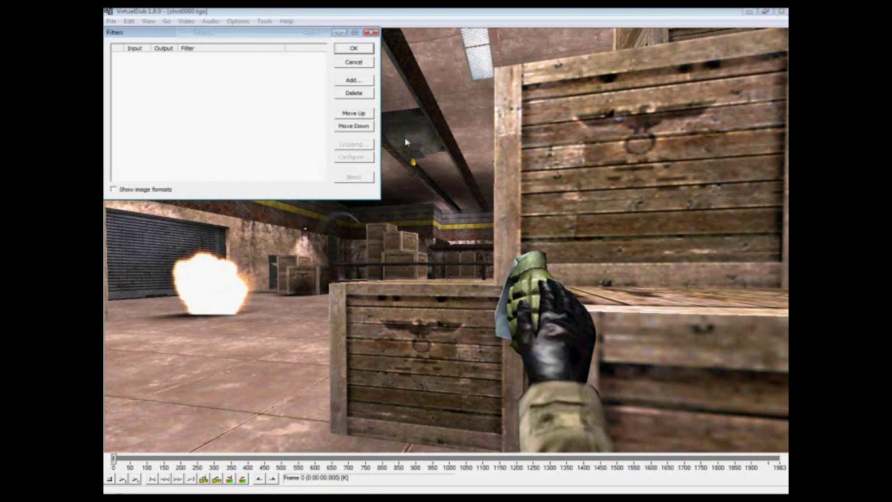
{"action": "left_click", "coordinate": [352, 81]}
{"action": "left_click", "coordinate": [300, 97]}
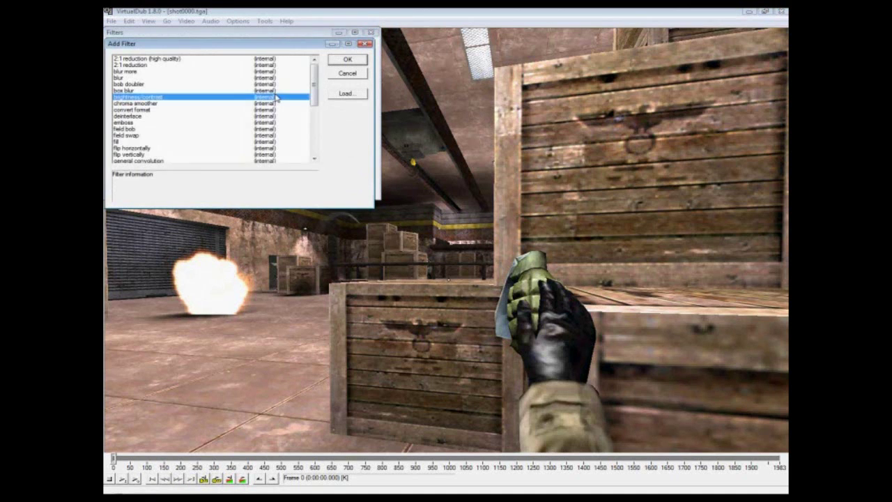
{"action": "scroll", "coordinate": [292, 98], "scroll_direction": "down", "scroll_amount": 3}
{"action": "key", "text": "r"}
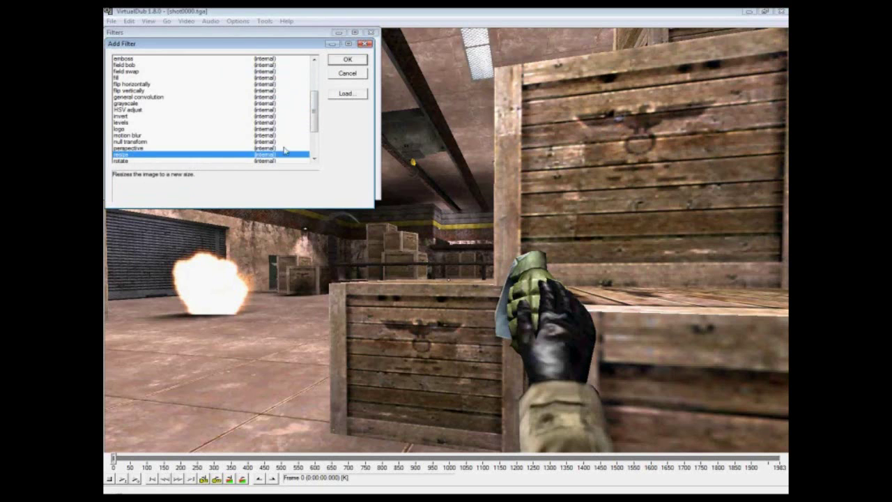
{"action": "left_click", "coordinate": [352, 61]}
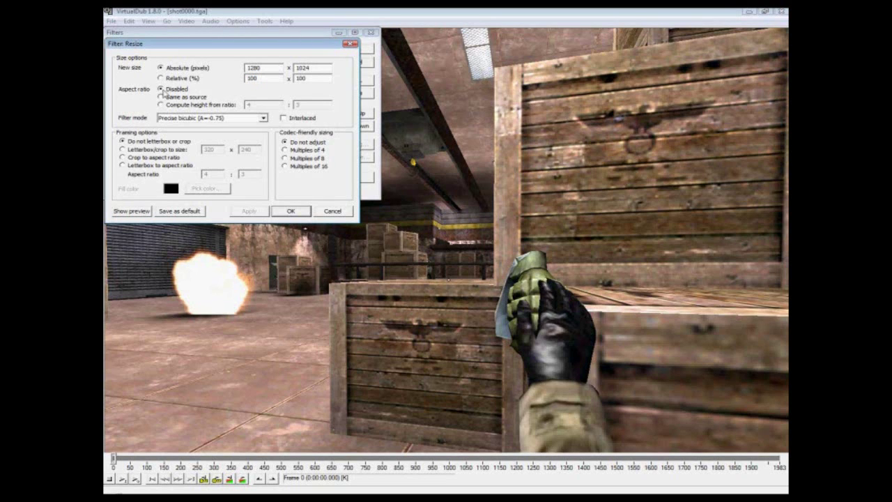
Enter 1280 as the resize width and select the height for replacement.
{"action": "left_click_drag", "start_coordinate": [274, 67], "coordinate": [206, 67]}
{"action": "type", "text": "128"}
{"action": "left_click_drag", "start_coordinate": [317, 67], "coordinate": [188, 70]}
Finish the 720 resize height, then add a sharpen filter at strength 12 and close Filters.
{"action": "type", "text": "720"}
{"action": "left_click", "coordinate": [302, 213]}
{"action": "left_click", "coordinate": [353, 80]}
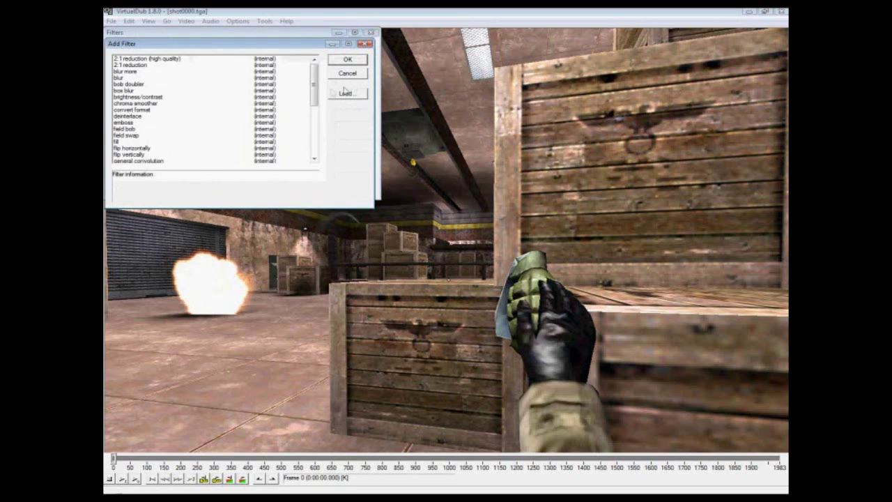
{"action": "left_click", "coordinate": [174, 104]}
{"action": "scroll", "coordinate": [175, 126], "scroll_direction": "down", "scroll_amount": 5}
{"action": "left_click", "coordinate": [165, 153]}
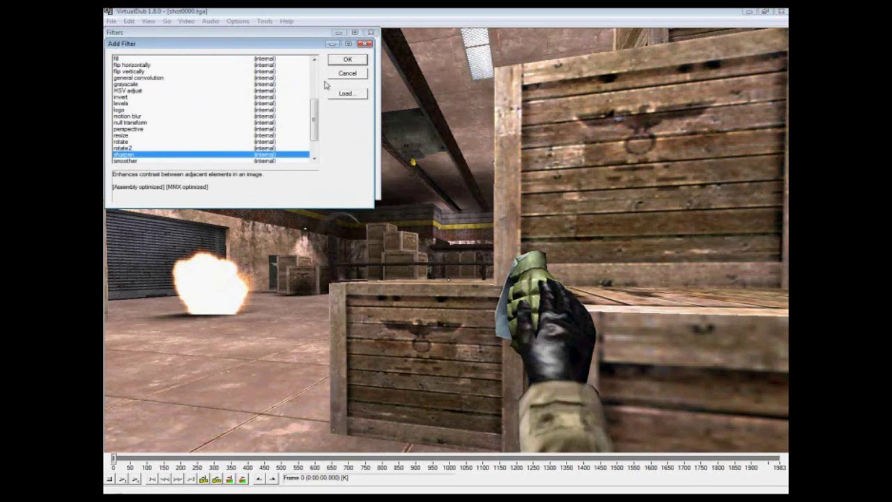
{"action": "left_click", "coordinate": [348, 60]}
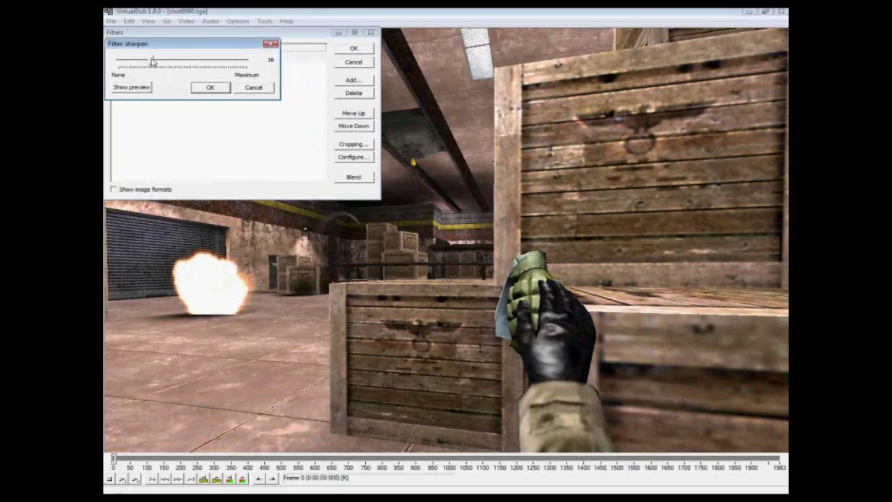
{"action": "left_click", "coordinate": [209, 87]}
{"action": "left_click", "coordinate": [356, 50]}
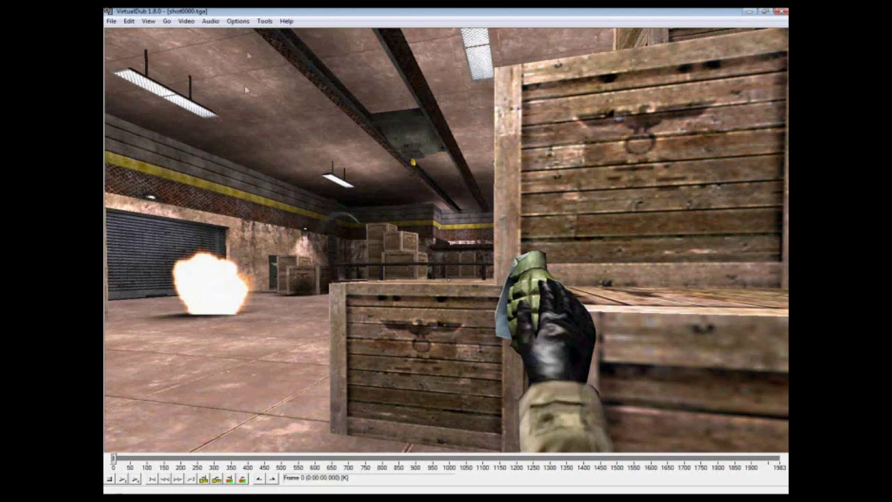
In Video > Frame Rate, change the frame rate to 200 fps.
{"action": "left_click", "coordinate": [187, 22]}
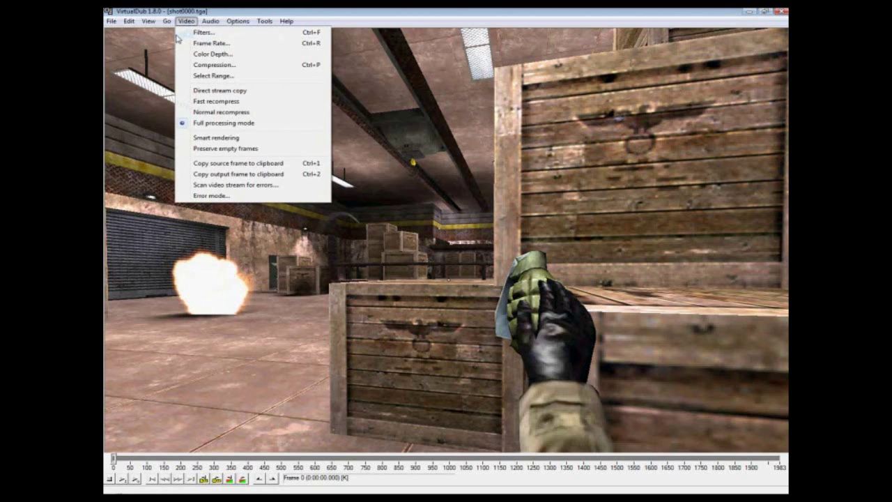
{"action": "left_click", "coordinate": [211, 44]}
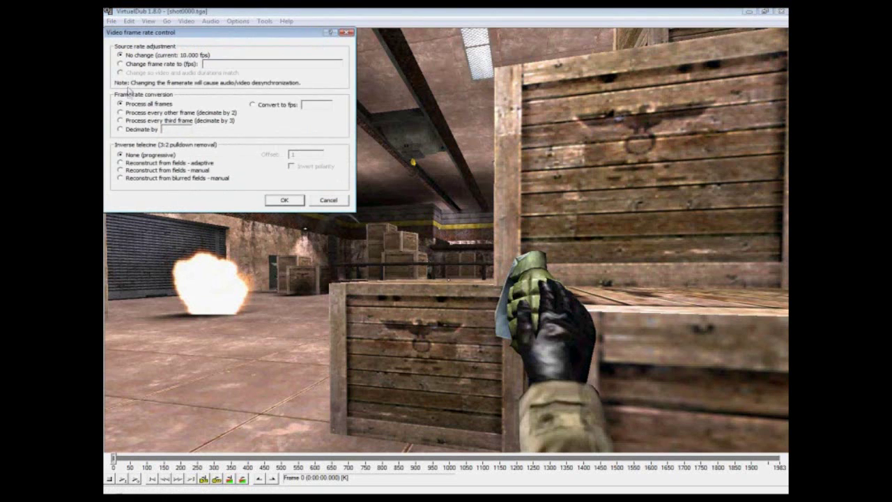
{"action": "left_click", "coordinate": [207, 64]}
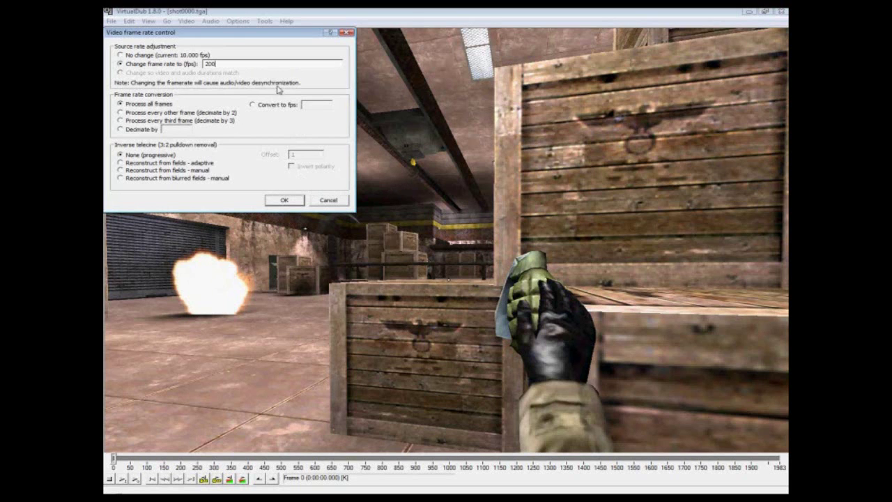
{"action": "left_click", "coordinate": [286, 200]}
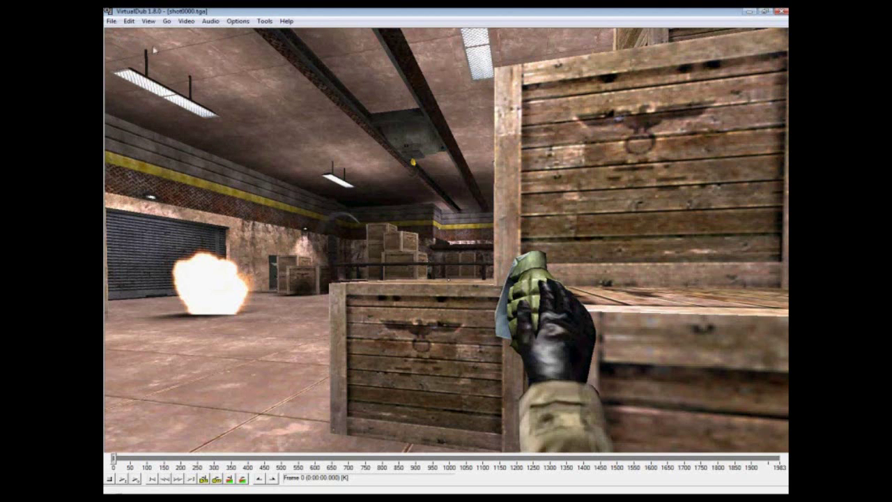
Reopen video compression from the Video menu and confirm Huffyuv v2.1.1 as the codec.
{"action": "key", "text": "ctrl+p"}
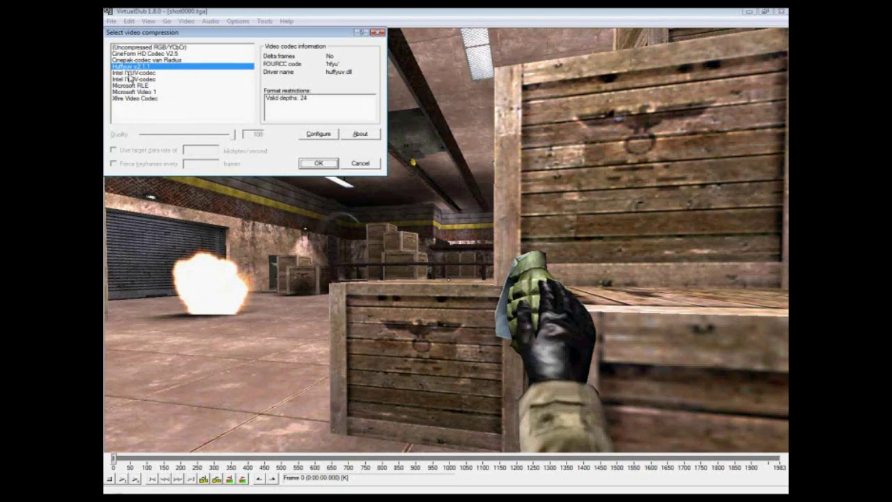
{"action": "left_click", "coordinate": [375, 34]}
{"action": "left_click", "coordinate": [186, 21]}
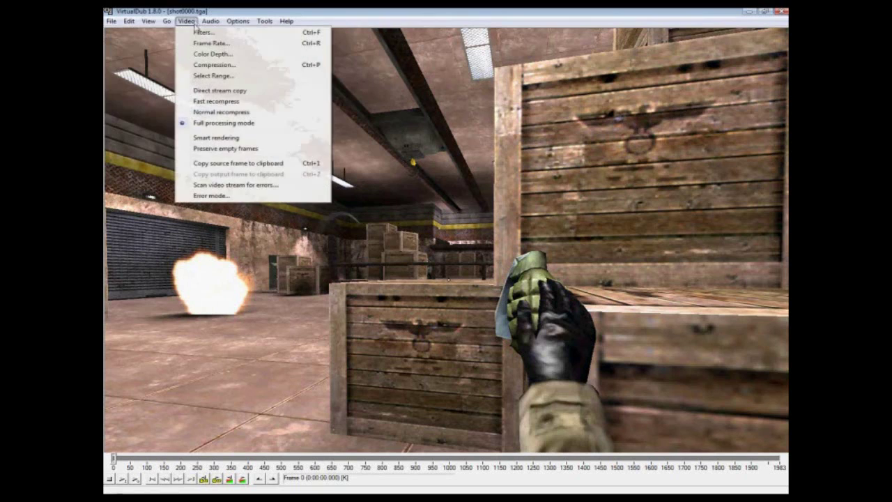
{"action": "left_click", "coordinate": [203, 66]}
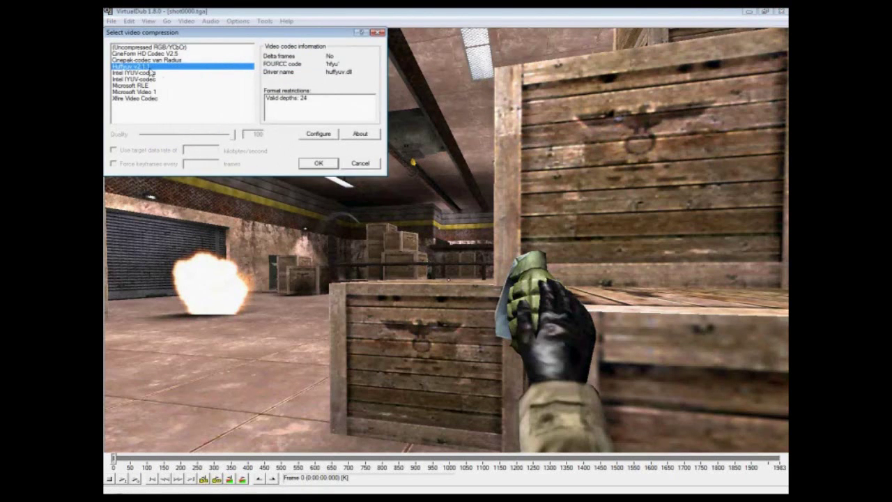
{"action": "left_click", "coordinate": [311, 164]}
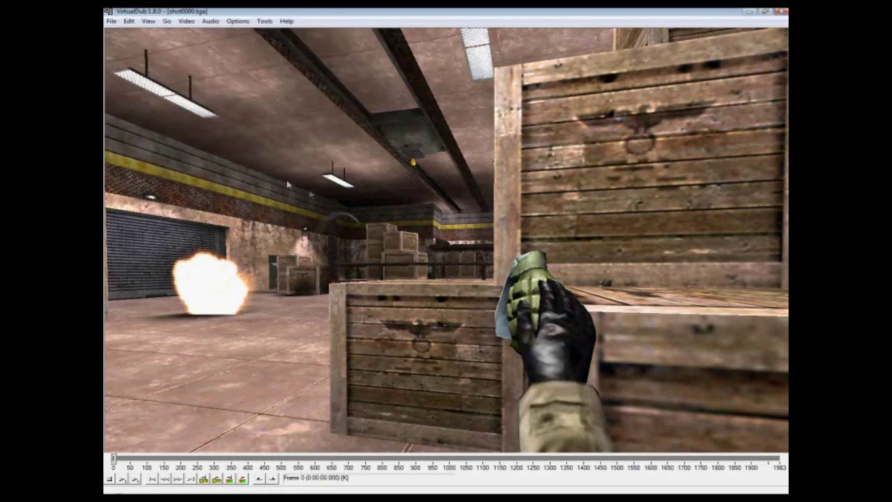
{"action": "left_click", "coordinate": [112, 21]}
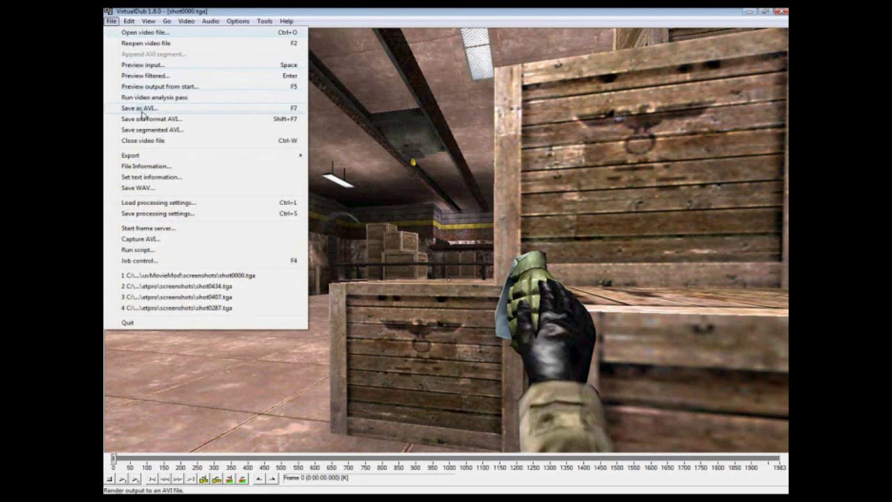
Start Save as AVI and browse the ET troep folder with shot0000 as the file name.
{"action": "left_click", "coordinate": [147, 110]}
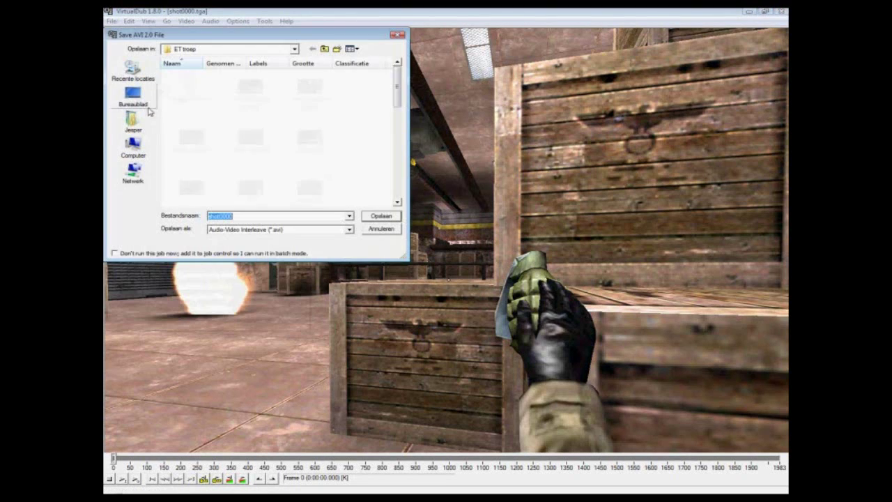
{"action": "scroll", "coordinate": [396, 189], "scroll_direction": "down", "scroll_amount": 5}
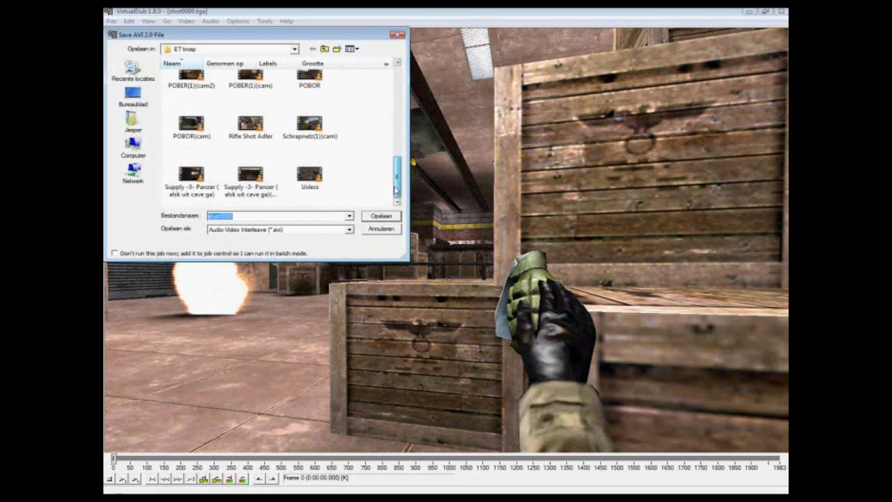
{"action": "scroll", "coordinate": [396, 188], "scroll_direction": "up", "scroll_amount": 2}
{"action": "scroll", "coordinate": [396, 188], "scroll_direction": "down", "scroll_amount": 2}
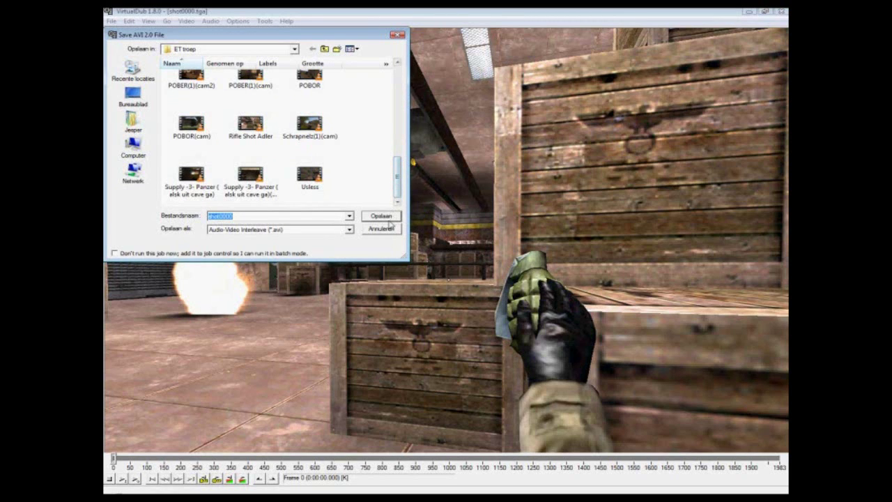